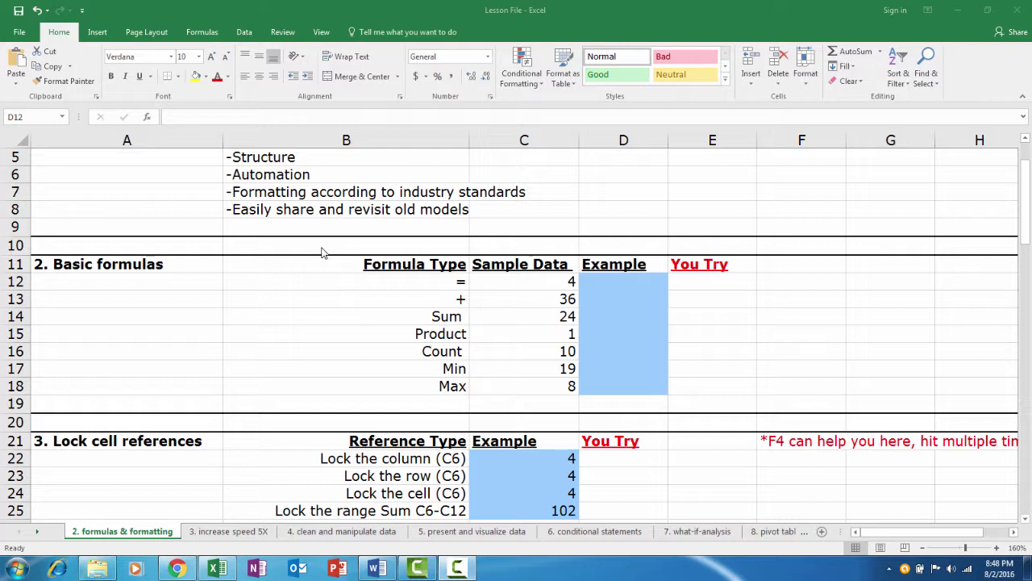
Step: Enter =C12 in D12 so it shows the sample value 4
left_click(635, 281)
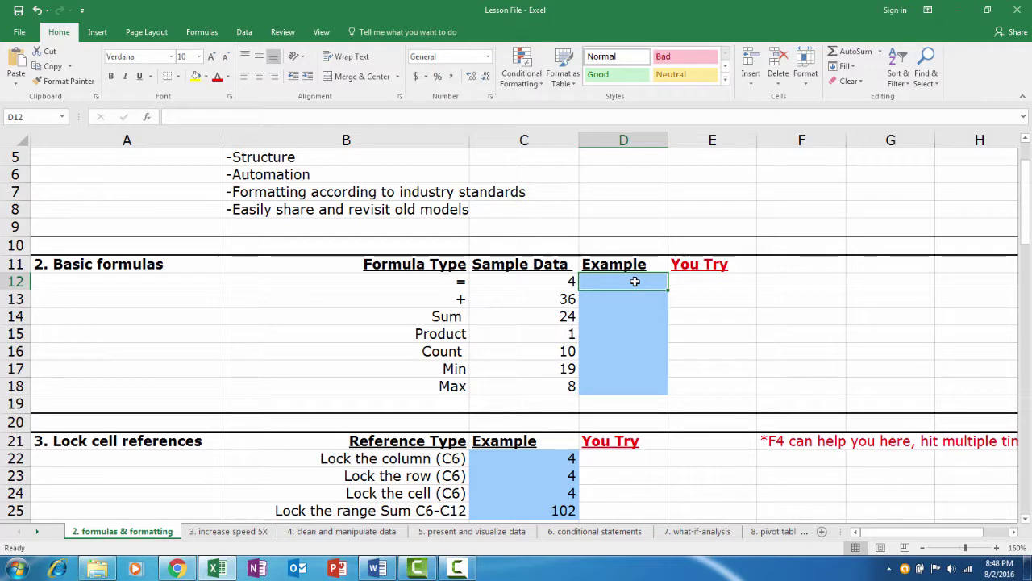
type("=")
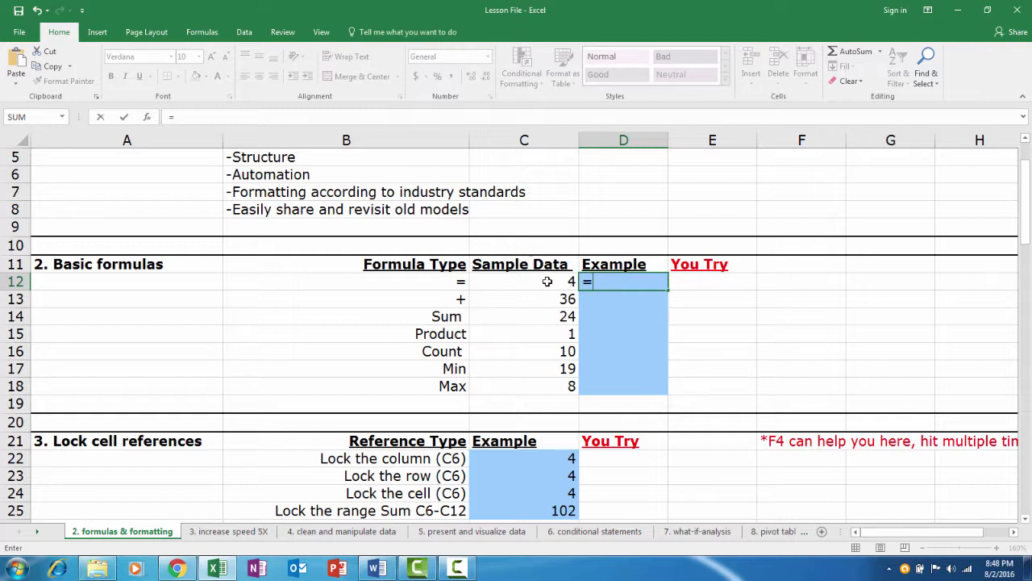
left_click(547, 281)
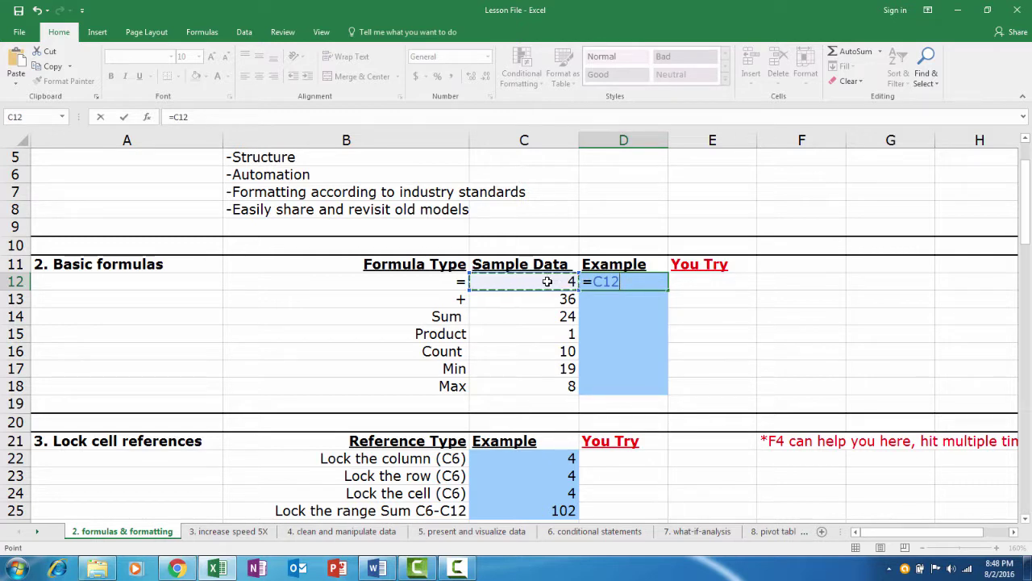
key("Return")
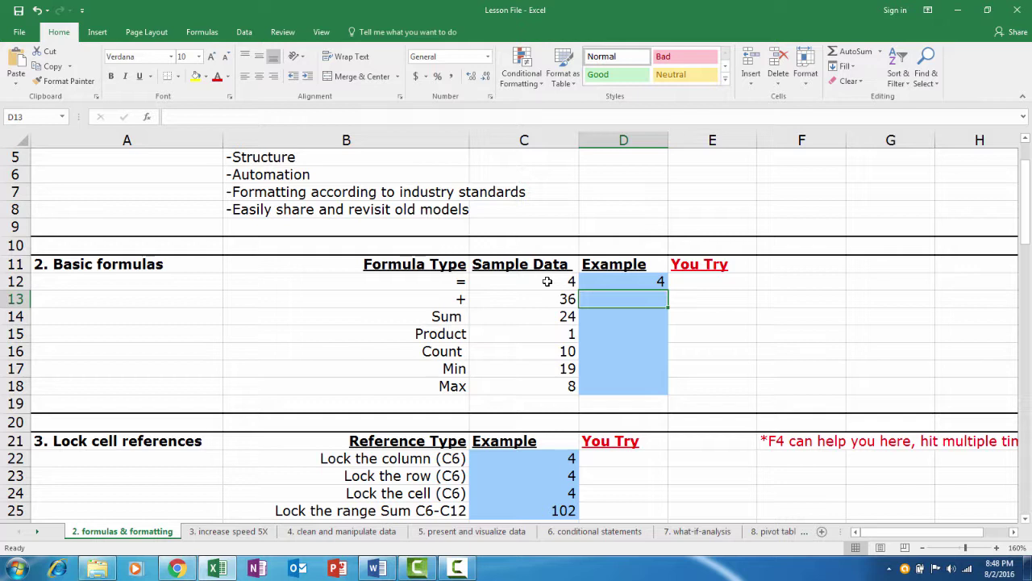
Step: Enter =C12+C13 in D13 to show 40
type("=")
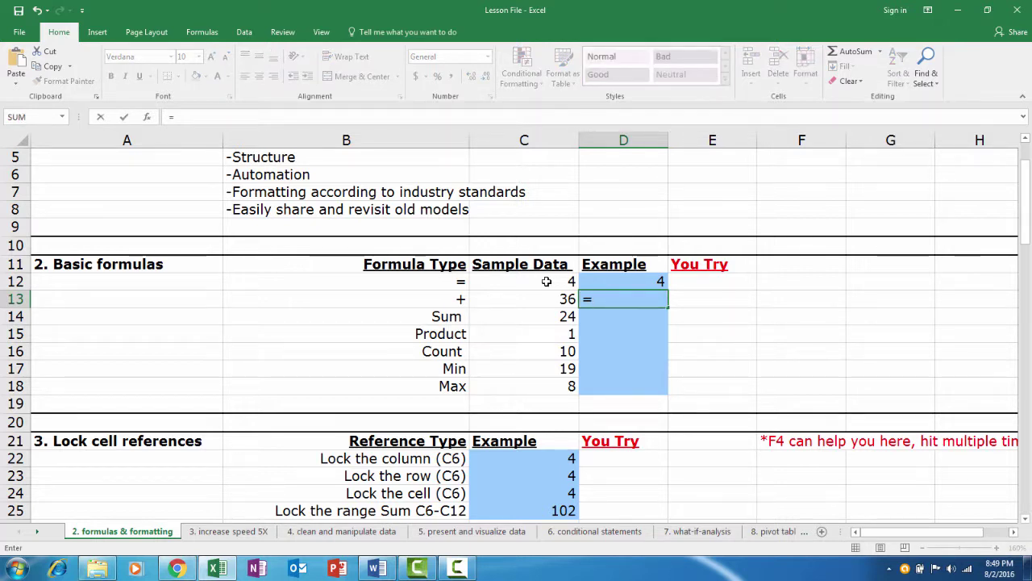
left_click(546, 281)
type("+")
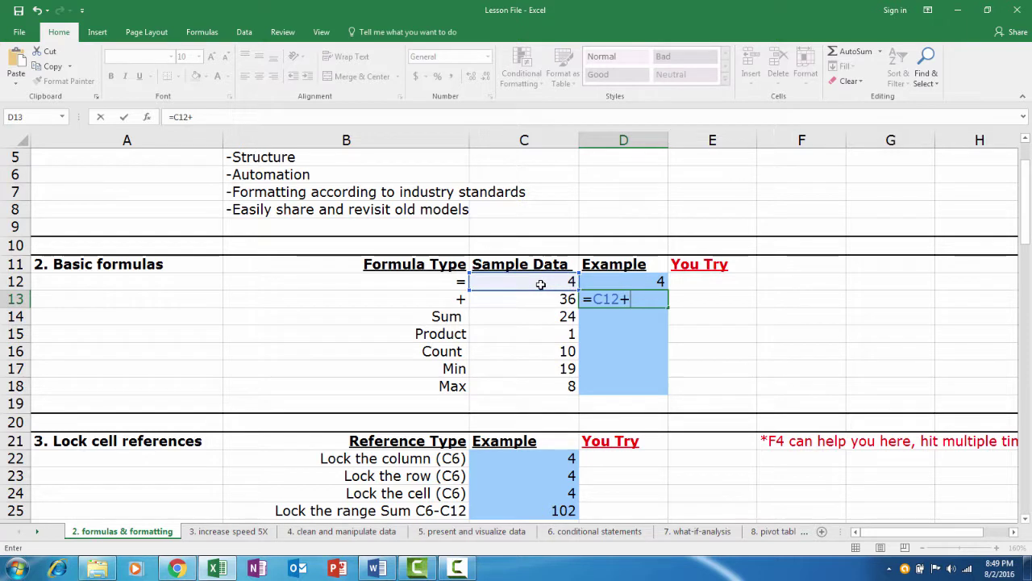
left_click(542, 299)
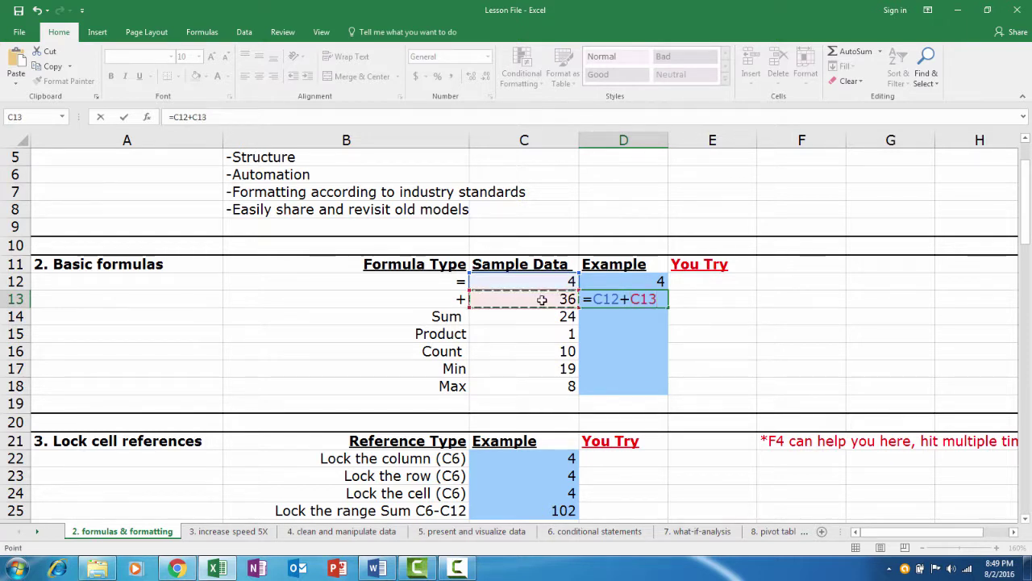
key("Return")
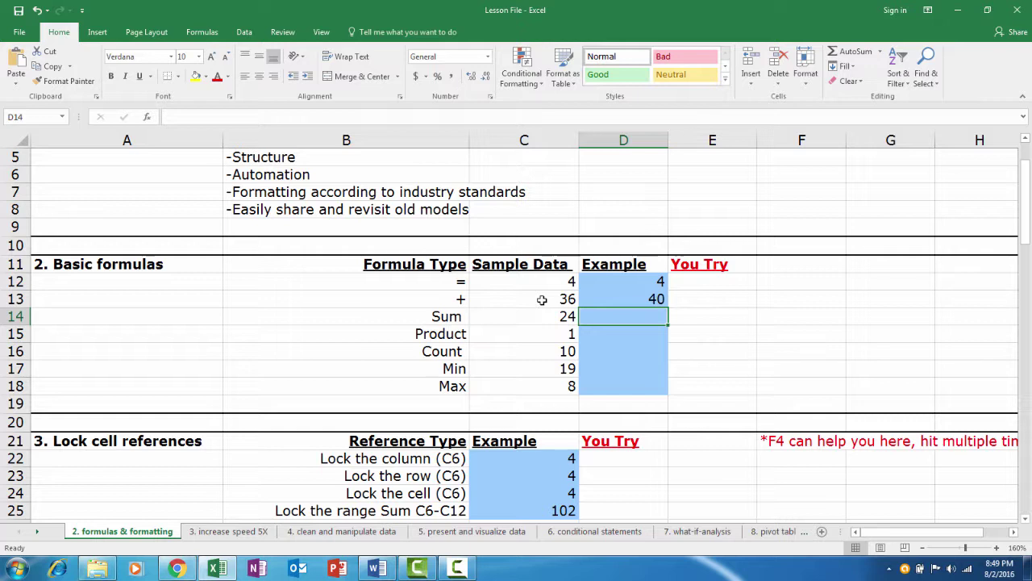
Step: Start a SUM formula in D14 listing C12, C13, C14 and C15
type("=")
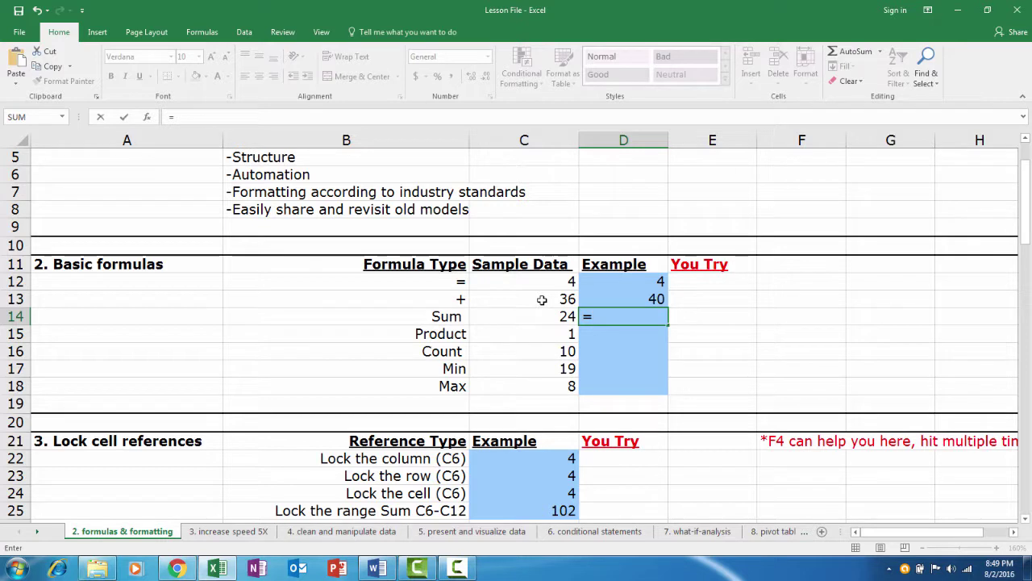
type("sum")
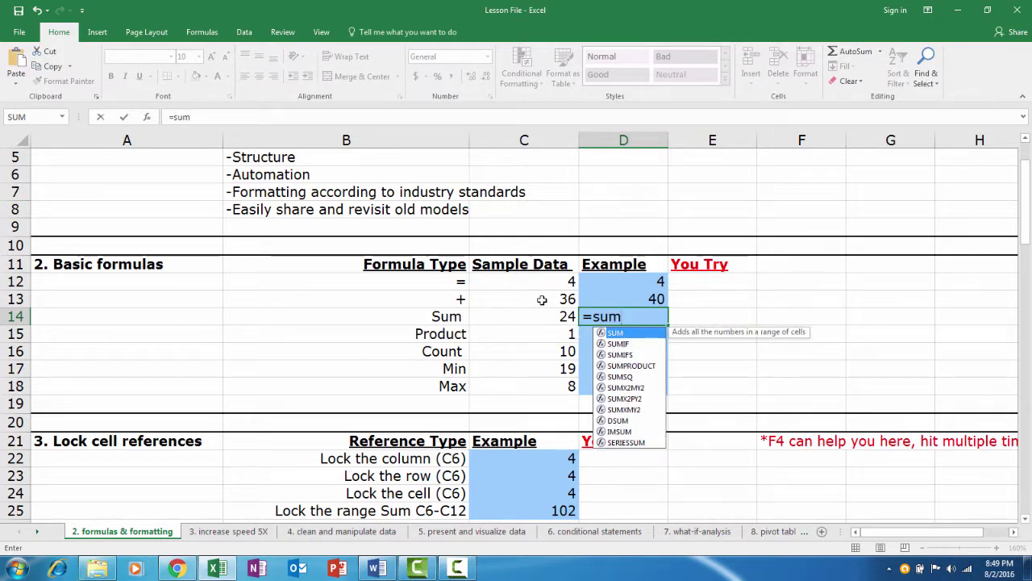
type("(")
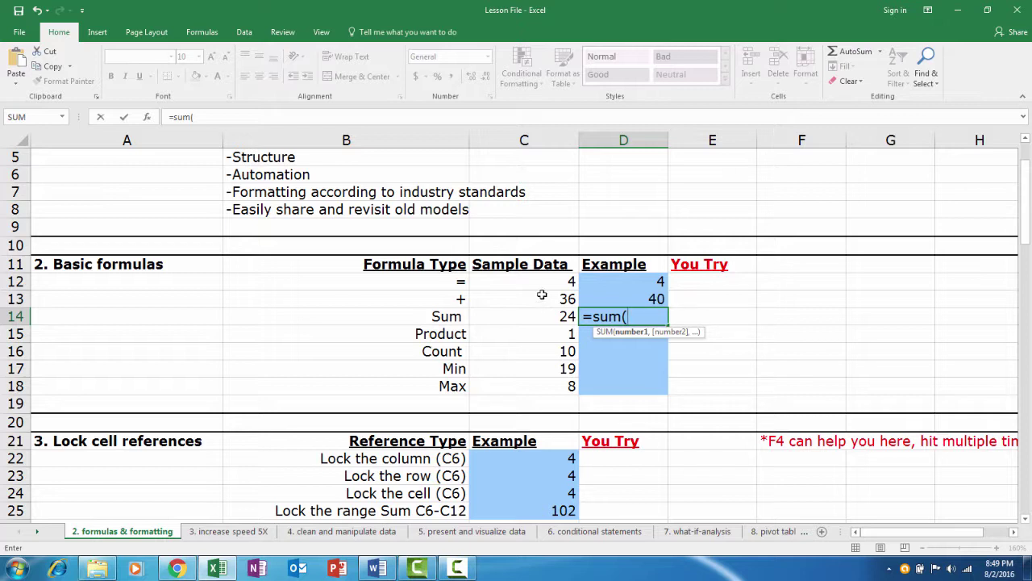
left_click(543, 280)
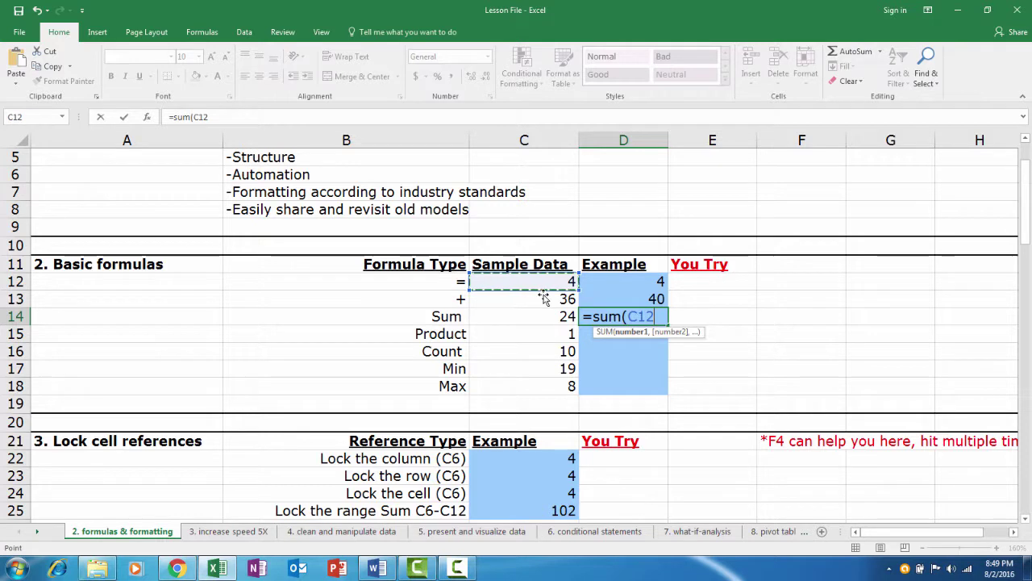
type(",")
left_click(546, 298)
type(",")
left_click(549, 319)
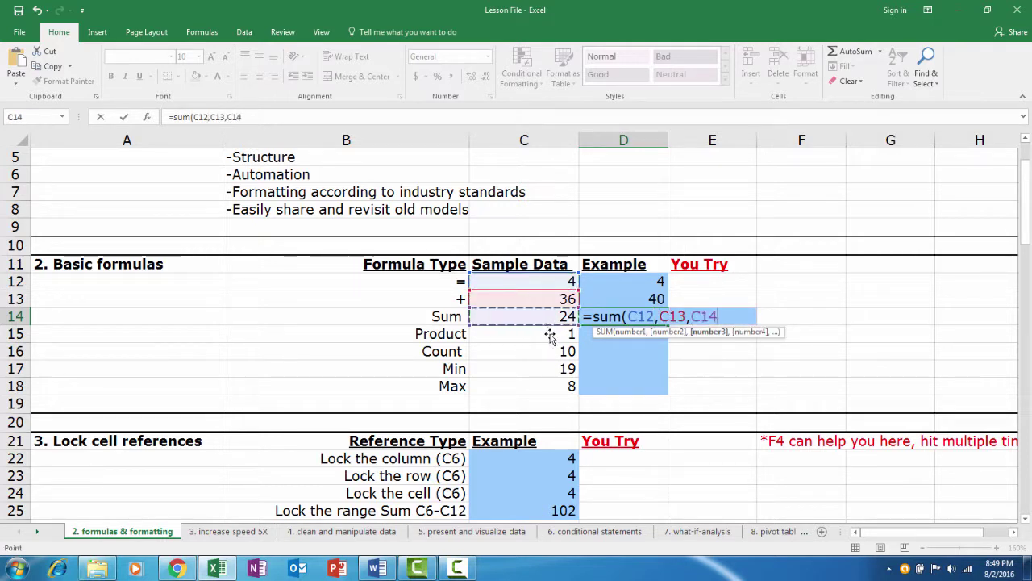
type(",")
left_click(549, 334)
Step: Add C16, C17 and C18 to the SUM, commit it showing 102, and review D14
type(",")
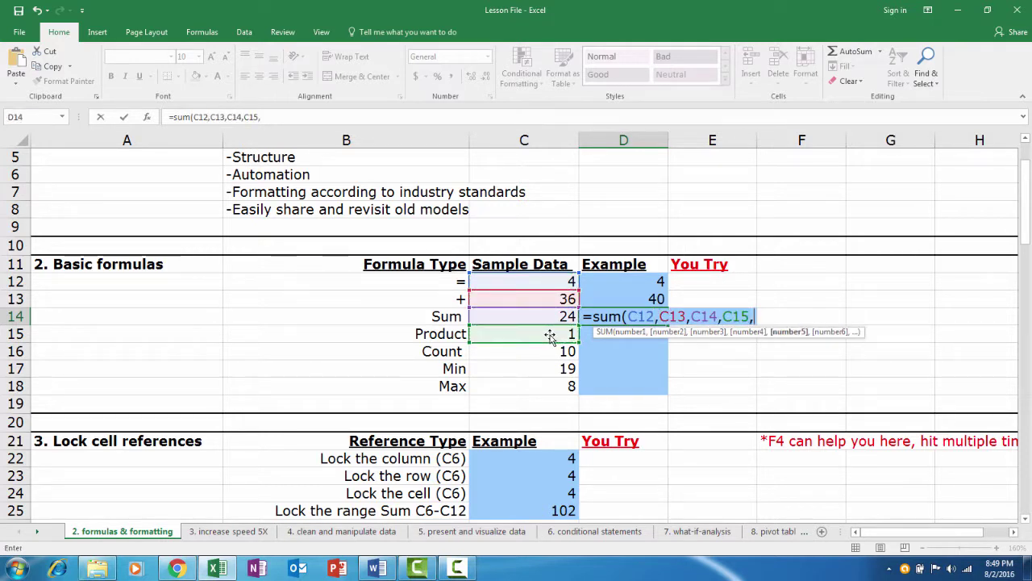
left_click(548, 351)
type(",")
left_click(548, 369)
type(",")
left_click(552, 386)
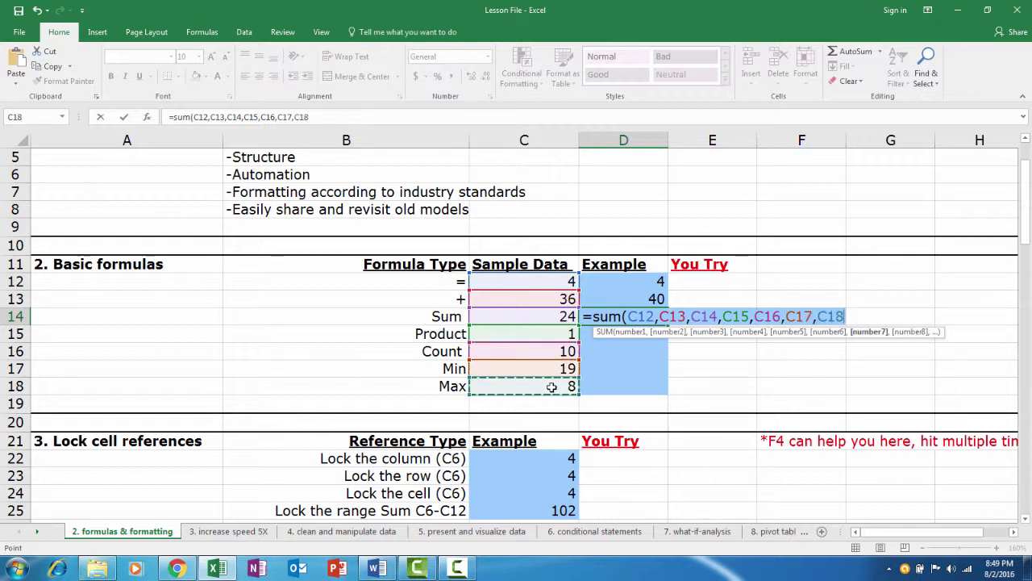
key("Return")
key("Up")
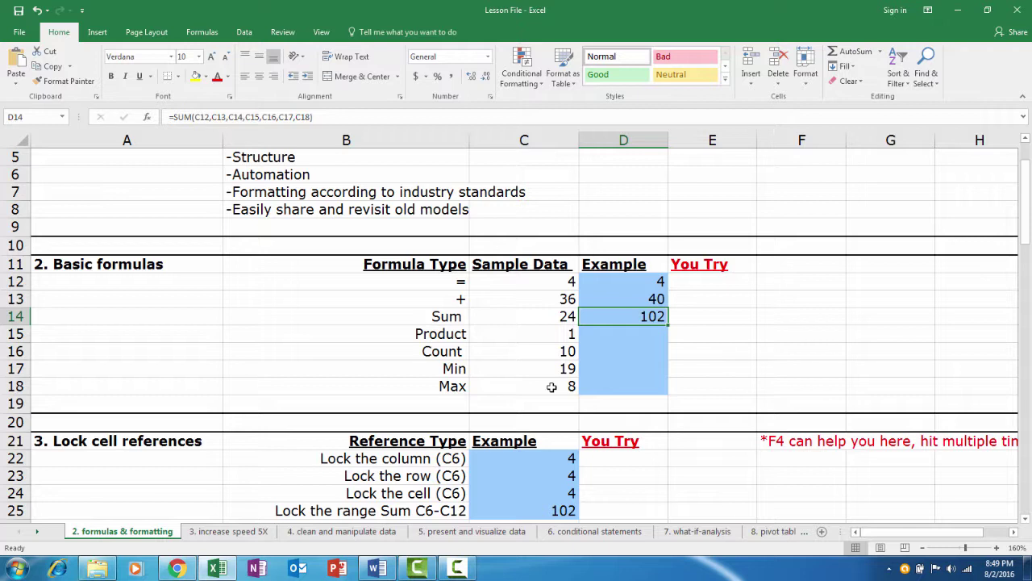
key("Up")
Step: Rewrite D14 as =SUM(C12:C18) by selecting the sample data range
key("Down")
type("=")
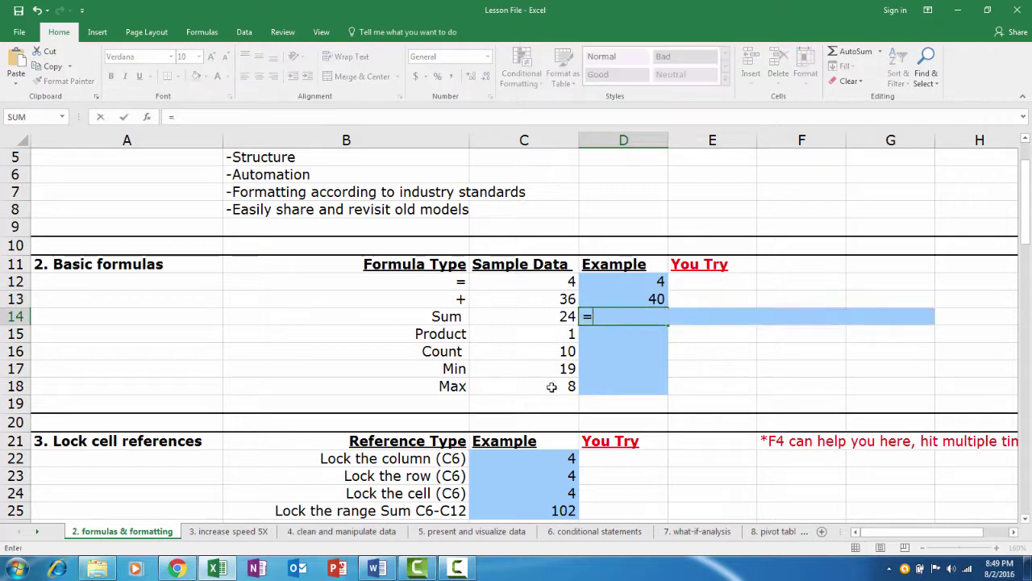
type("sum(")
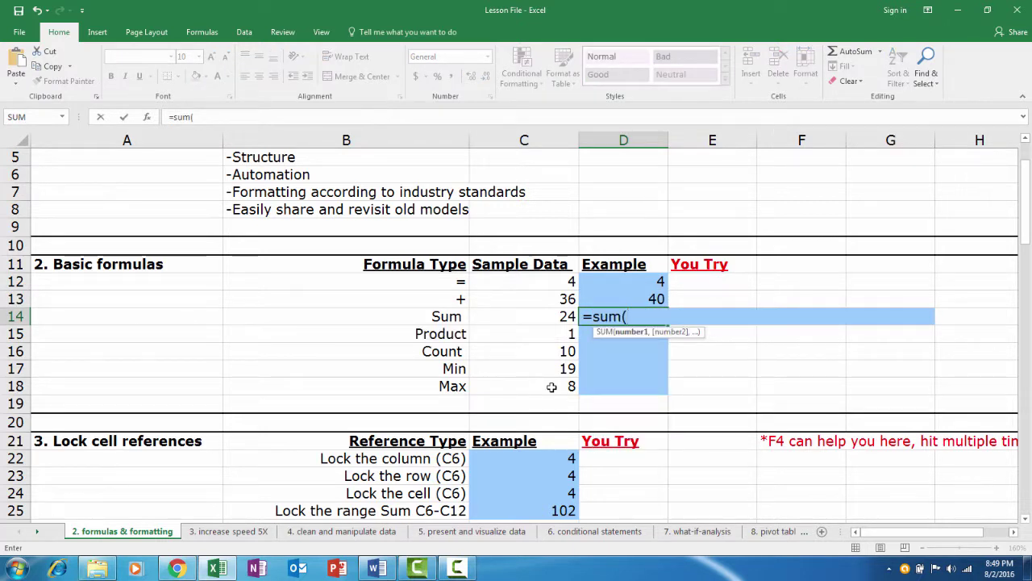
left_click(551, 279)
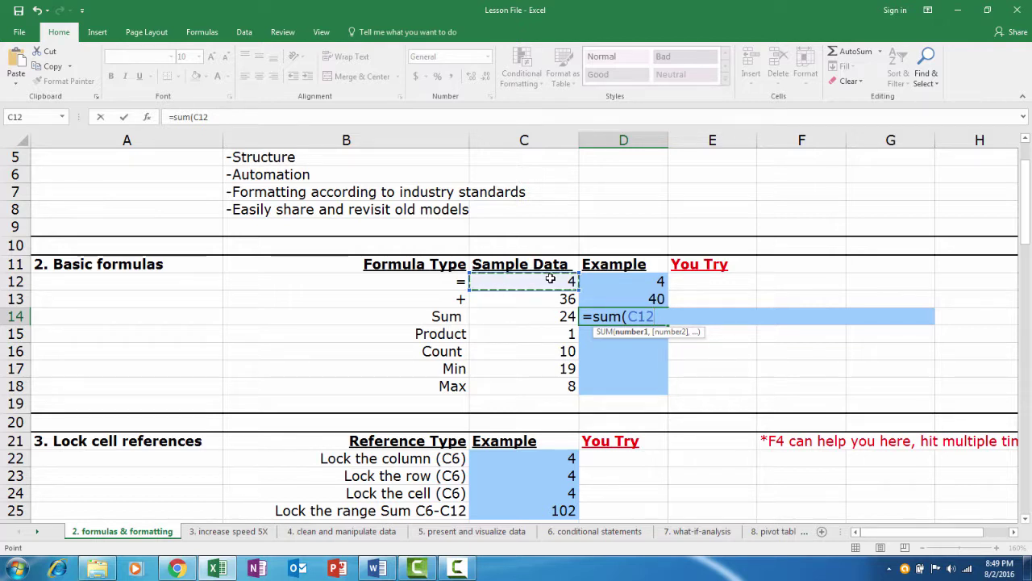
left_click_drag(551, 279, 558, 389)
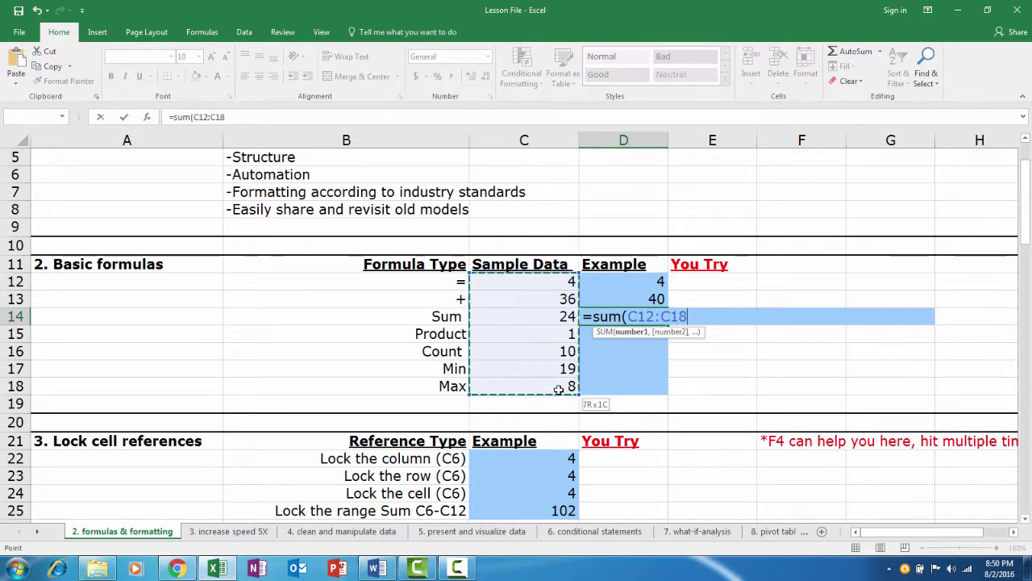
left_click_drag(558, 389, 559, 390)
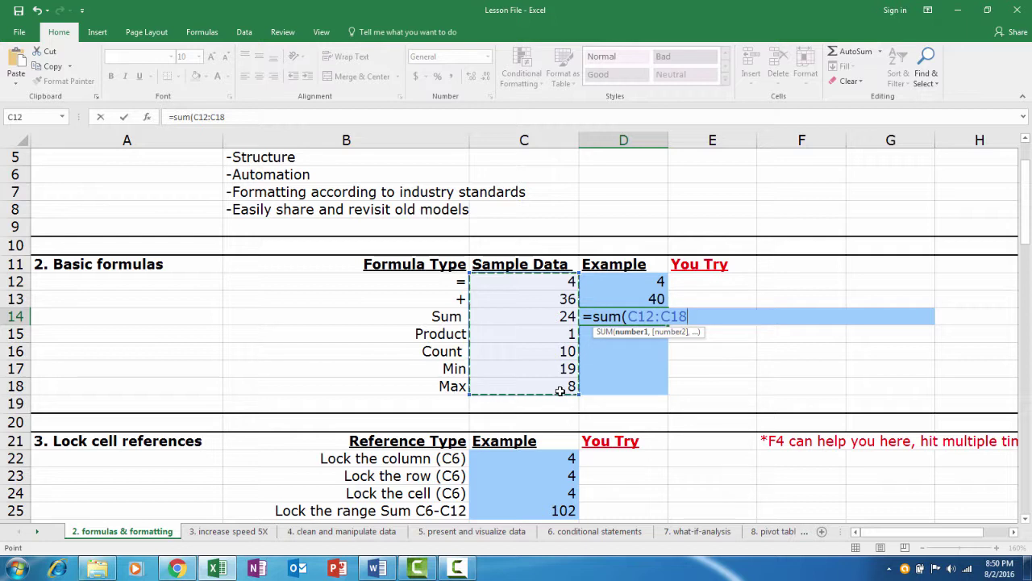
key("Return")
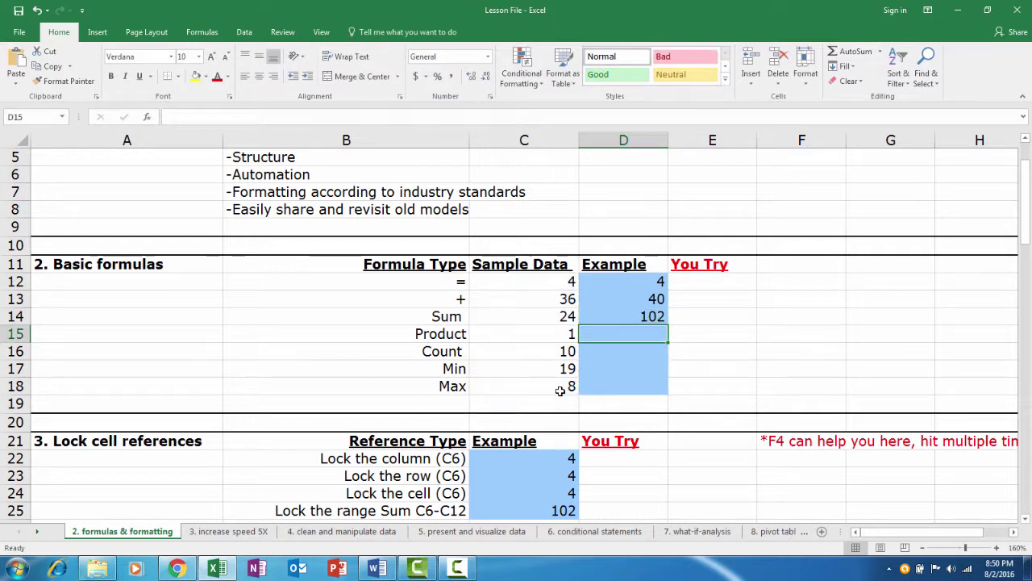
Step: Retype D14's sum over C12 to C18 and commit it, again giving 102
key("Up")
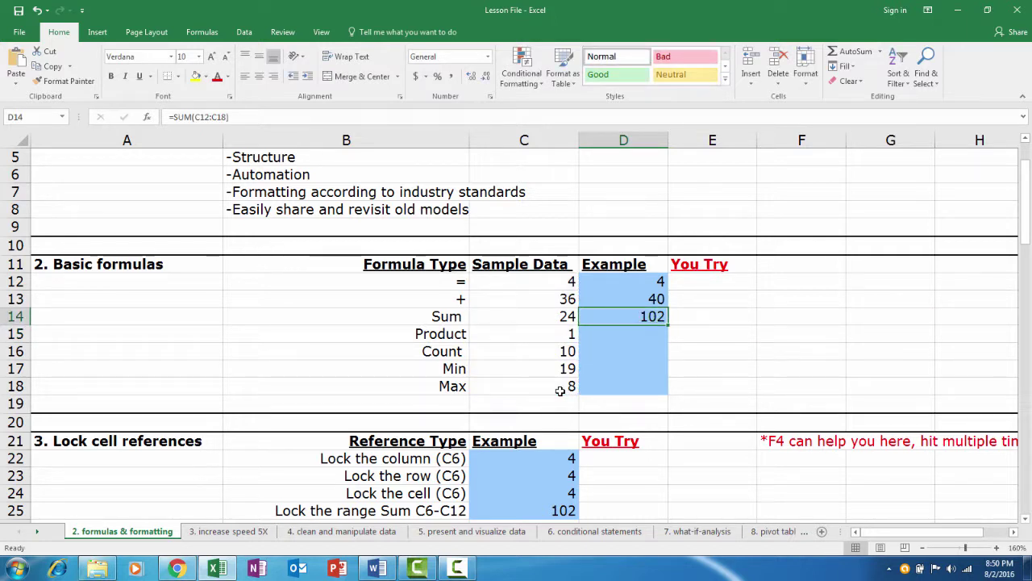
type("=sum(")
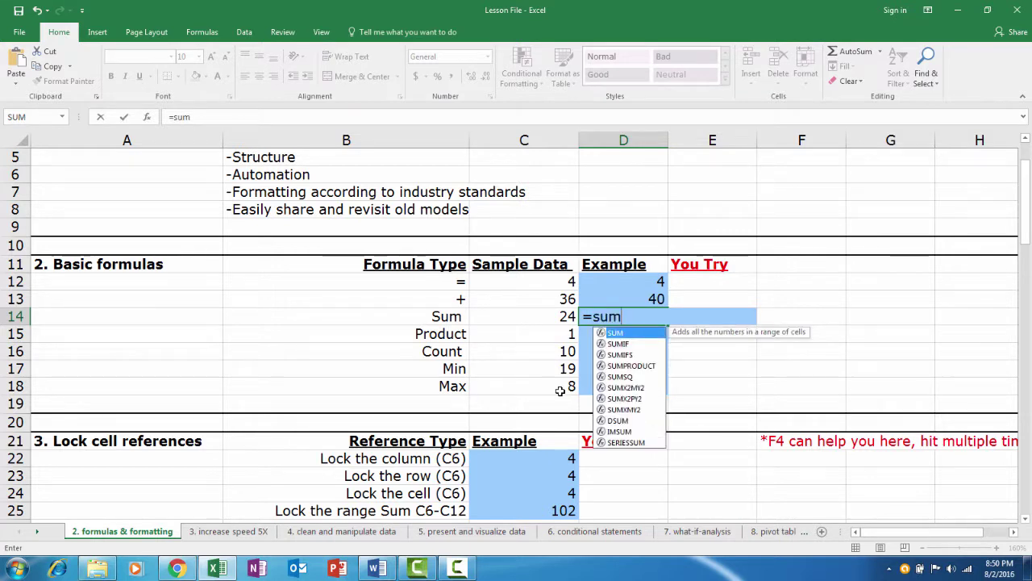
left_click(537, 282)
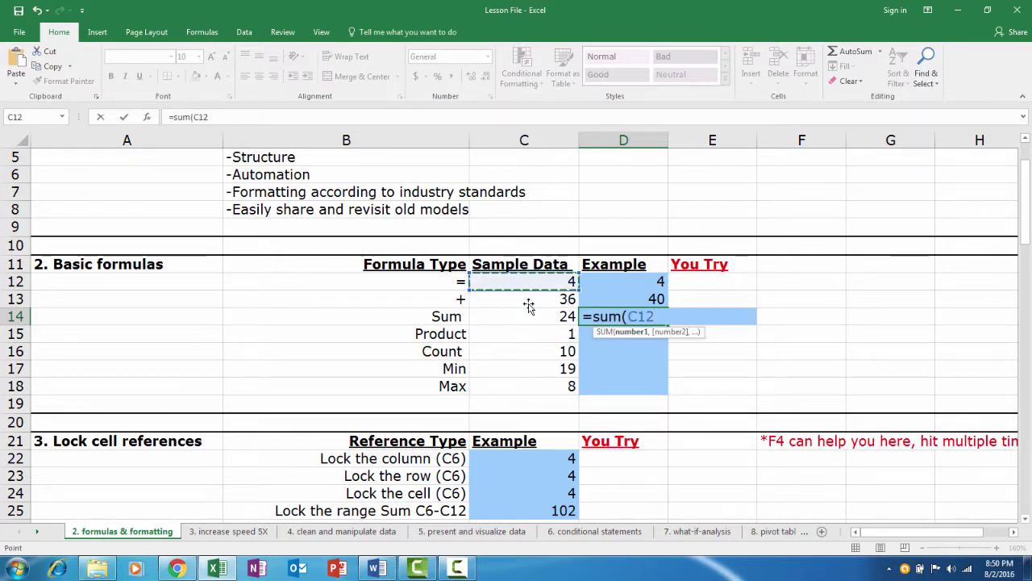
left_click(544, 387, "shift")
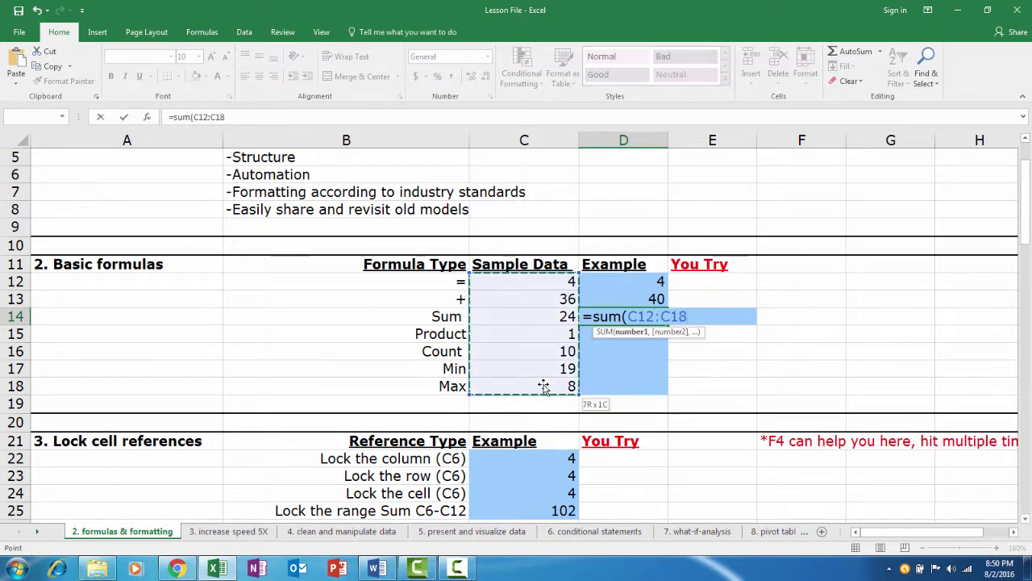
key("Return")
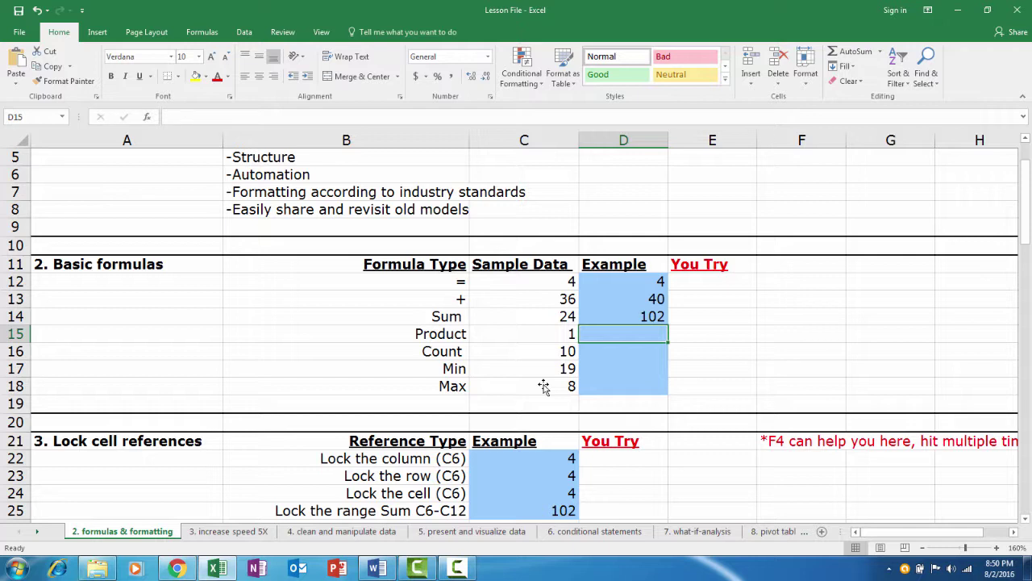
Step: Enter =PRODUCT(C12:C18) in D15 to get 5253120, then begin =COUNT( in D16
type("=")
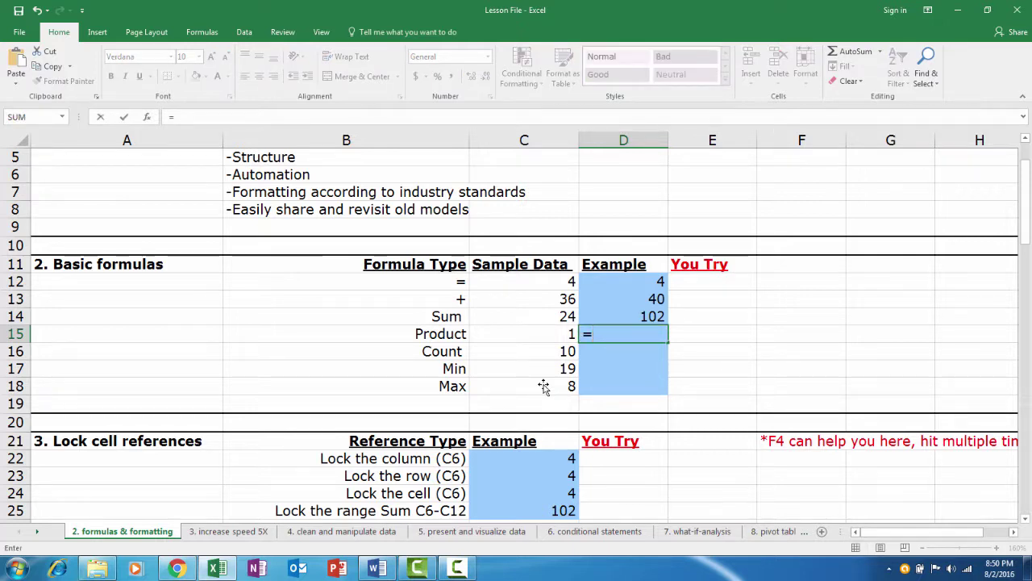
type("product(")
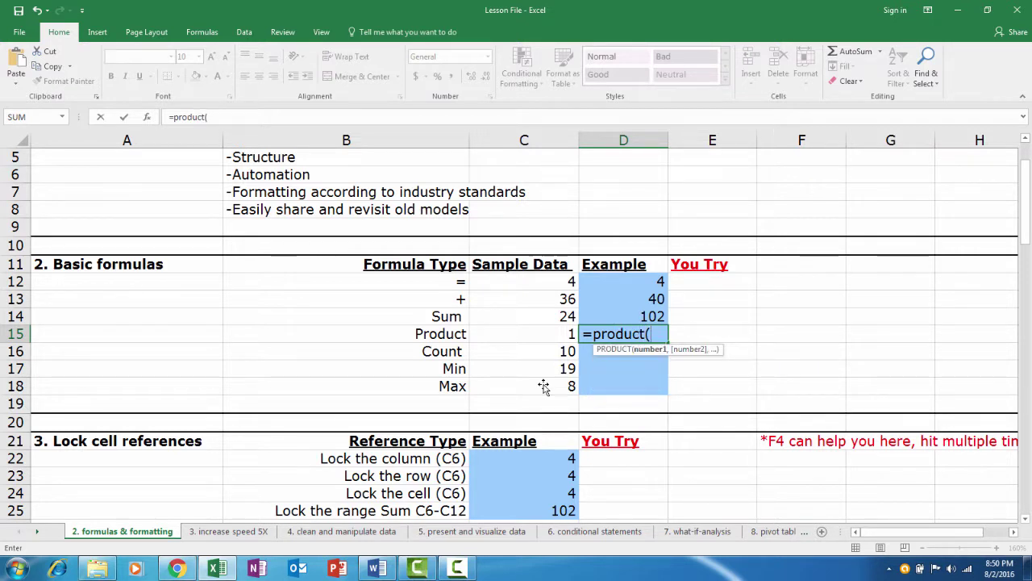
left_click_drag(545, 282, 557, 393)
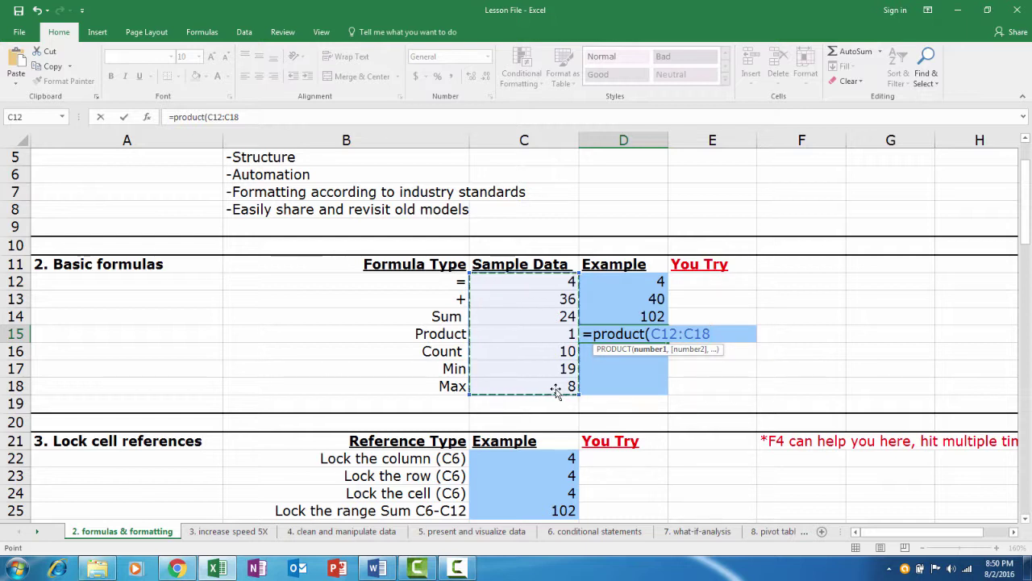
key("Return")
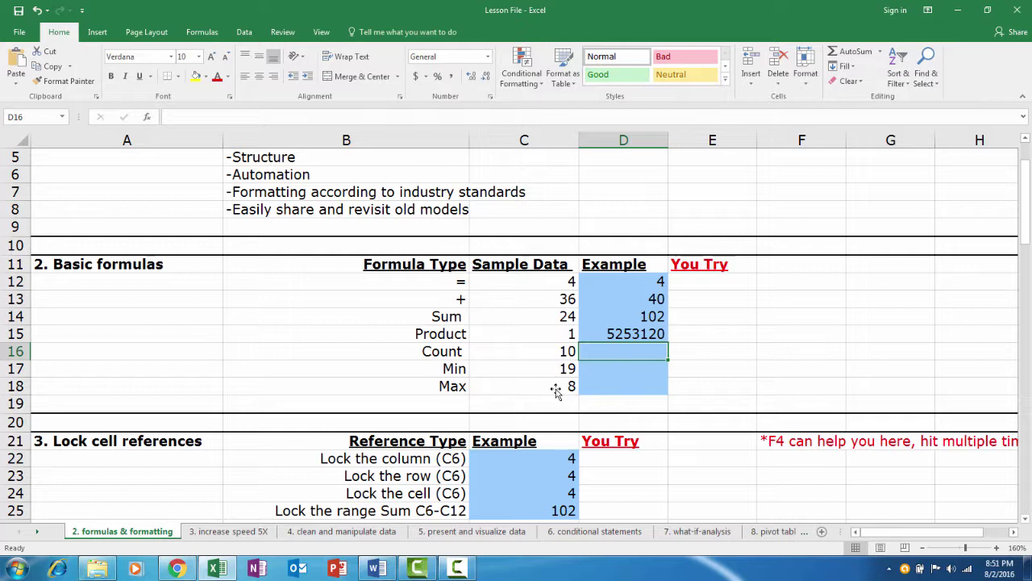
type("=")
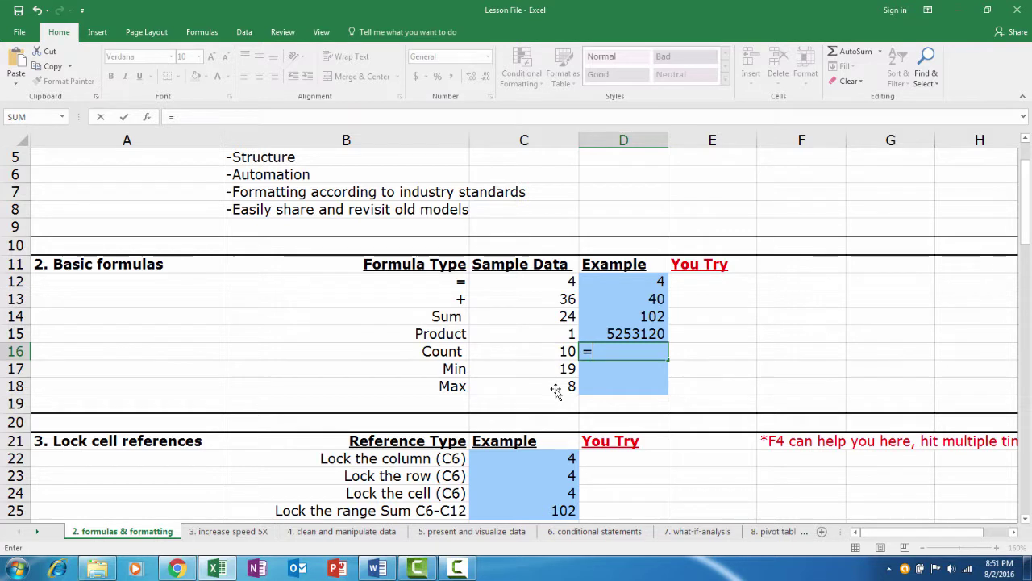
type("count(")
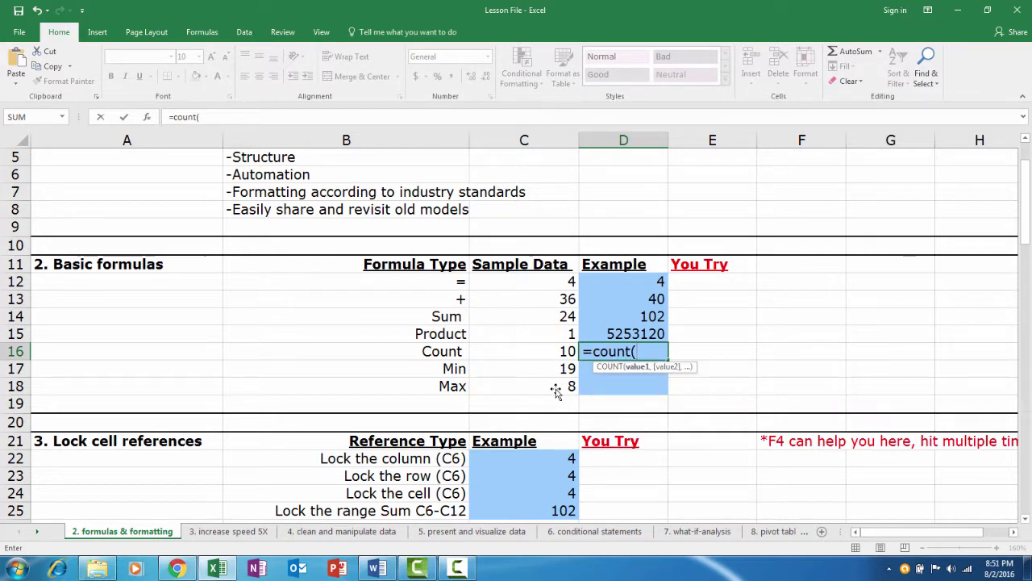
Step: Complete D16 as =COUNT(C12:C18), showing 7
left_click_drag(533, 287, 528, 387)
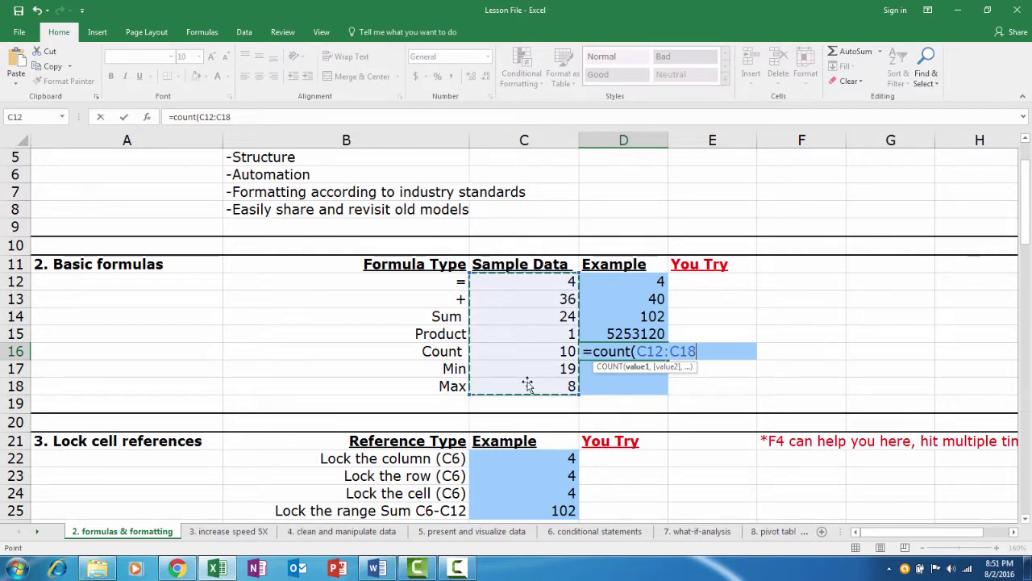
key("Return")
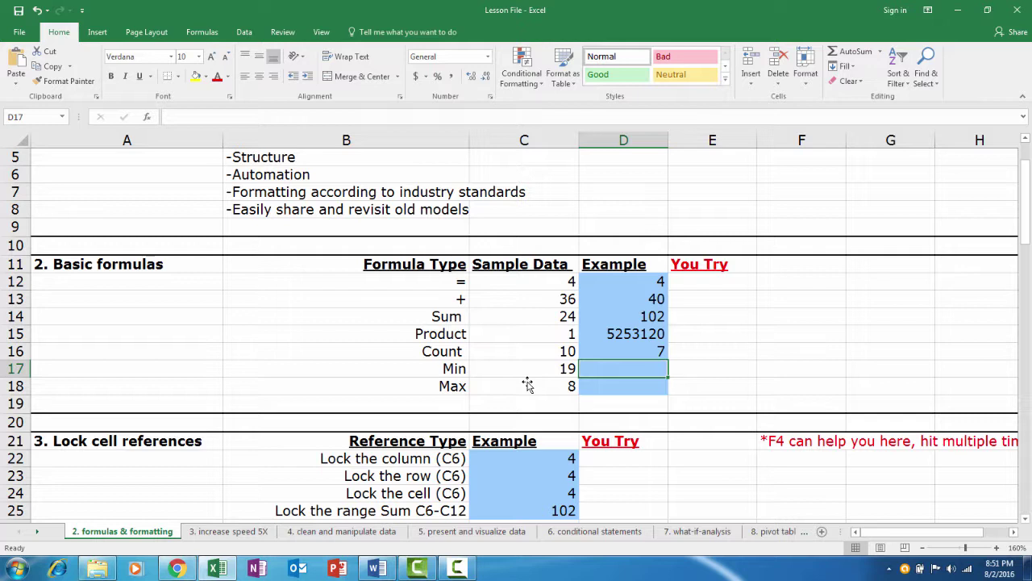
Step: Enter =MIN(C16:C18) in D17, correcting the range start, to show 8
type("=")
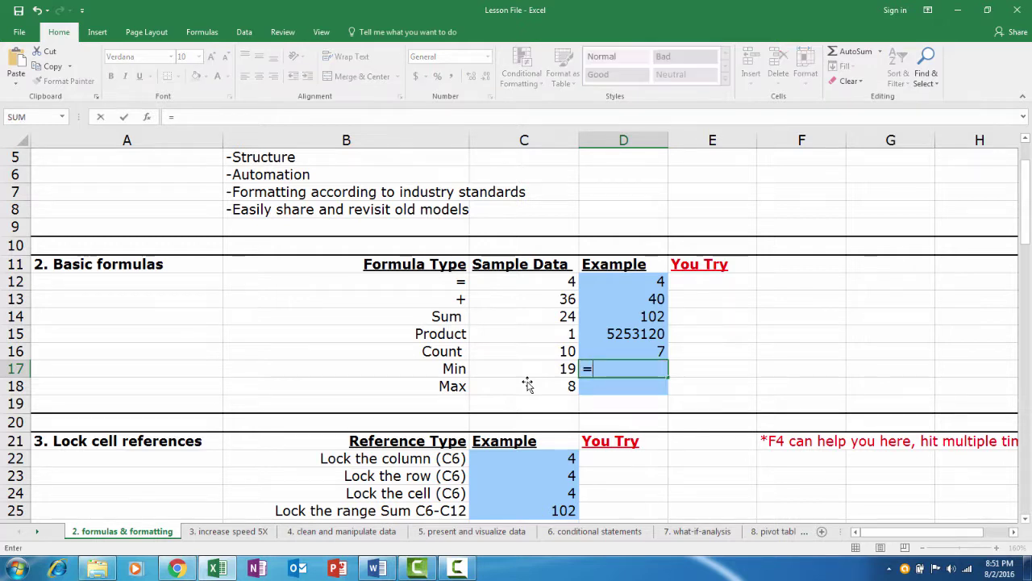
type("min(")
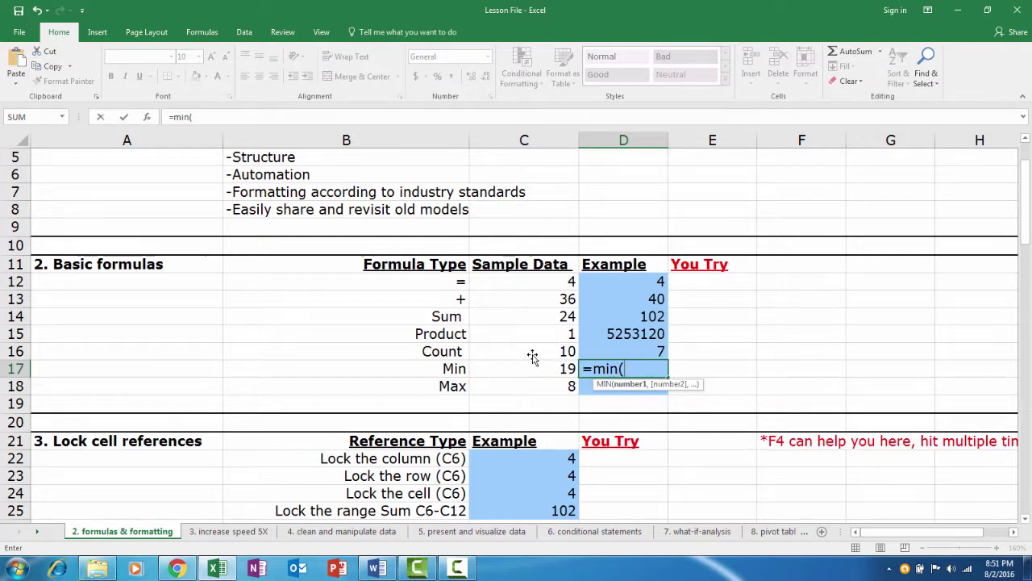
type("C13")
key("BackSpace")
type("6")
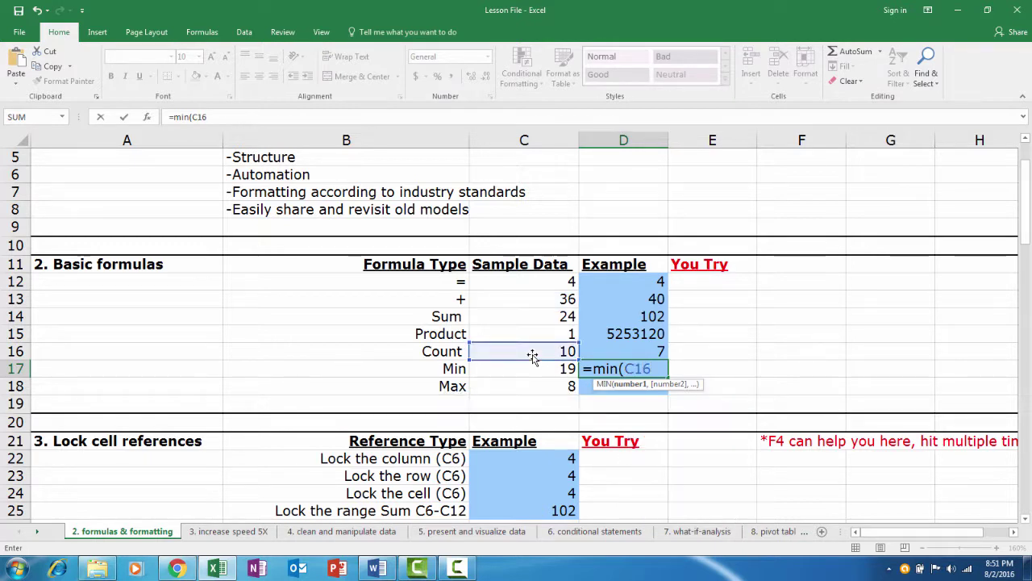
type(":C18")
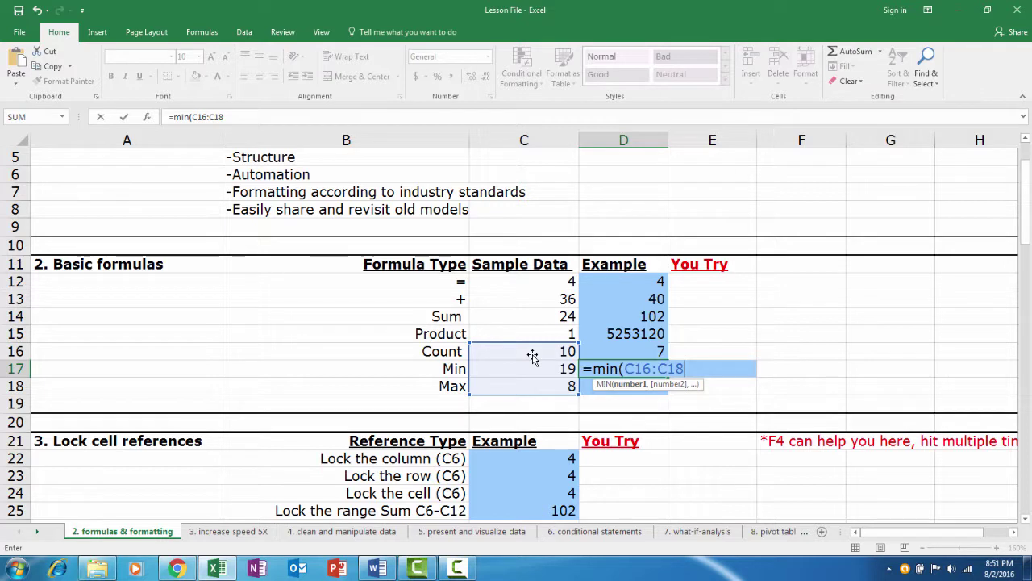
type(")")
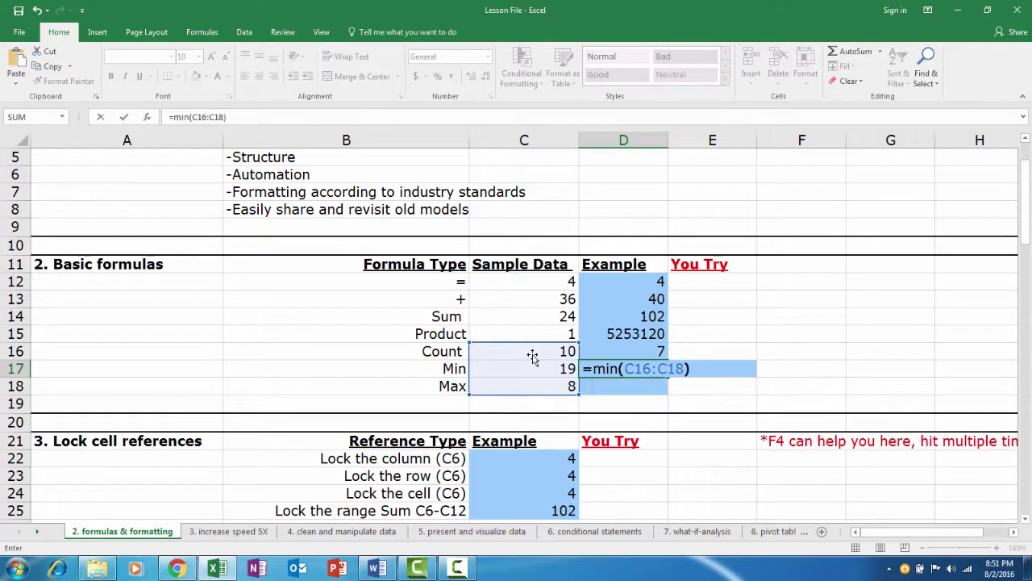
key("Return")
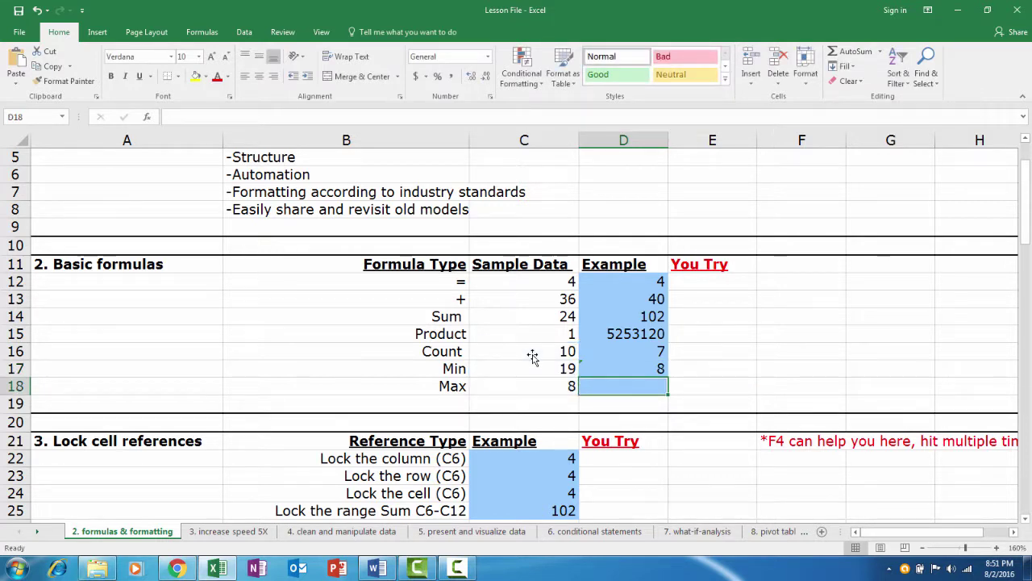
left_click(623, 368)
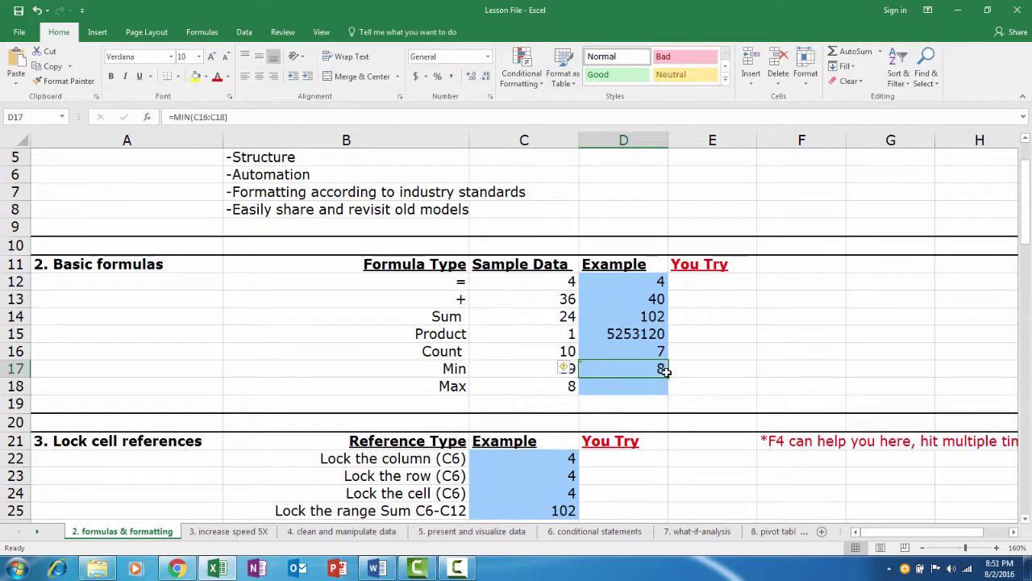
Step: Enter a MAX formula over C16:C18 in D18, fixing the typo, to show 19
key("Down")
type("=ax(")
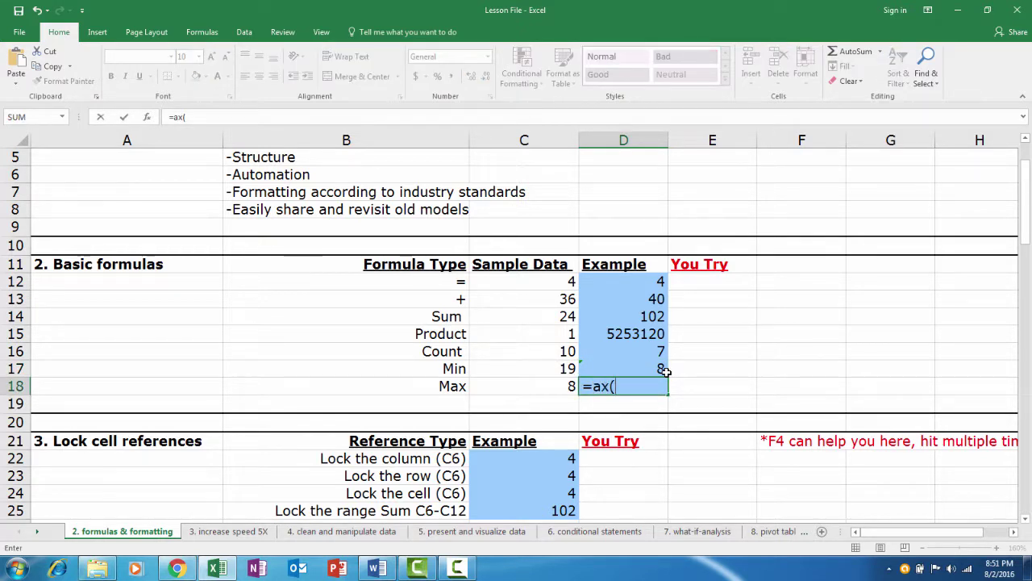
key("BackSpace")
key("BackSpace")
key("BackSpace")
type("max(")
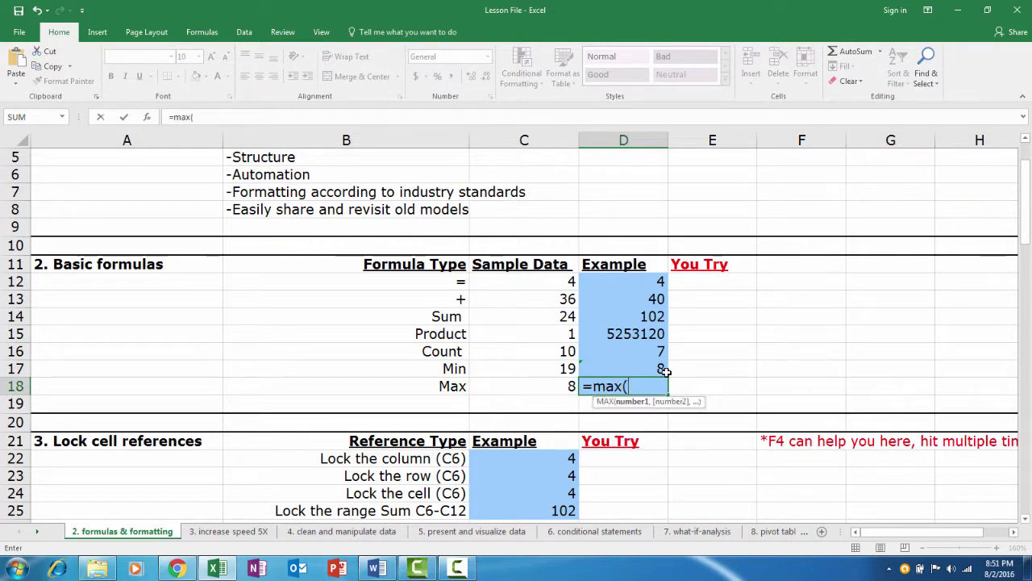
left_click_drag(559, 347, 549, 380)
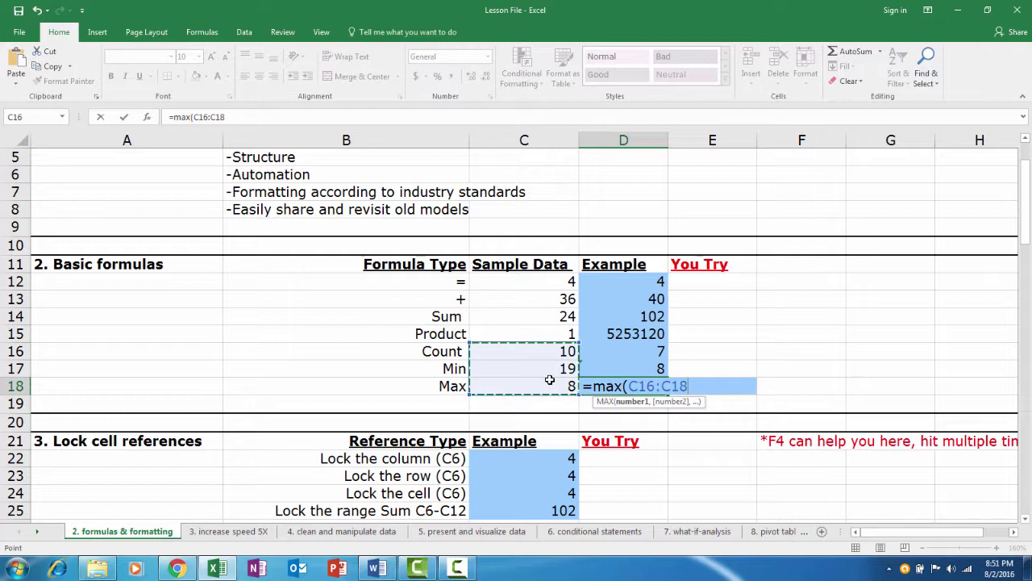
key("Return")
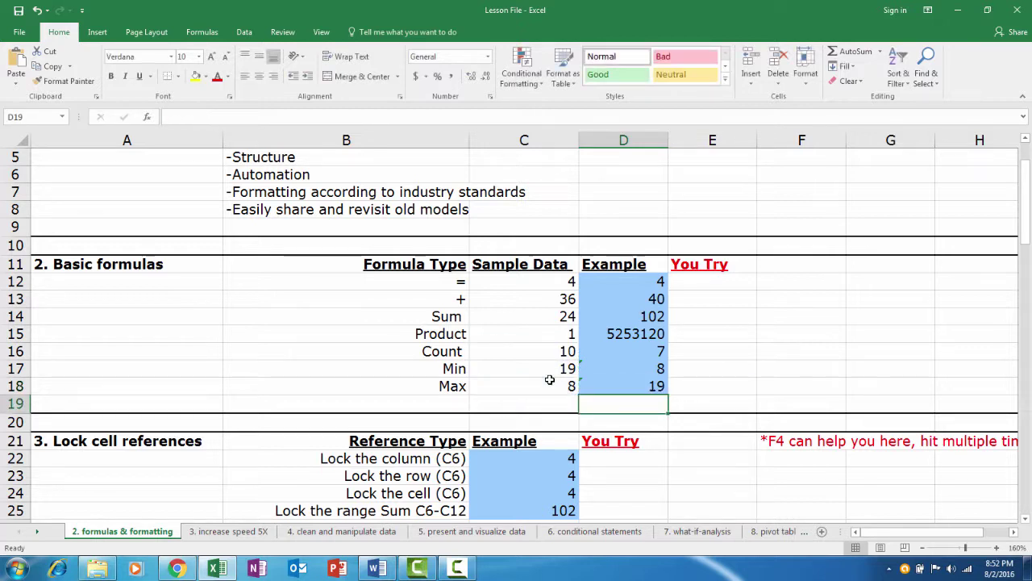